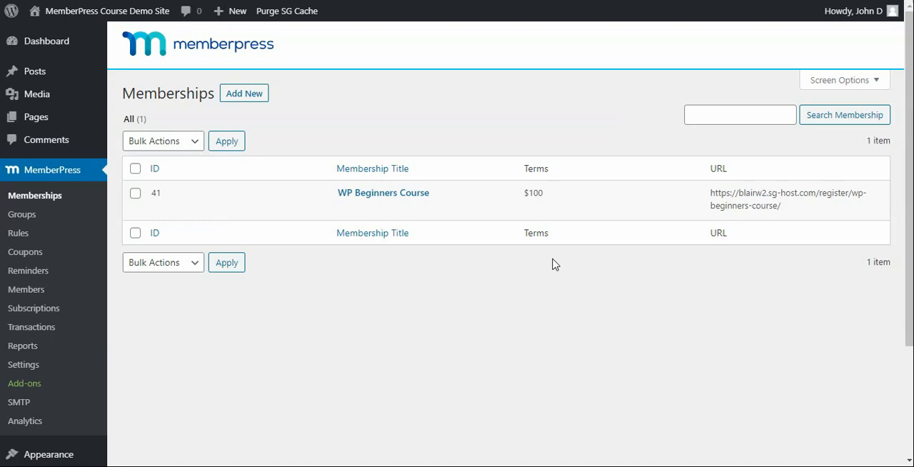
Step: Search the plugin directory for Custom Post Type UI, then install and activate that plugin
scroll(93, 283, down, 2)
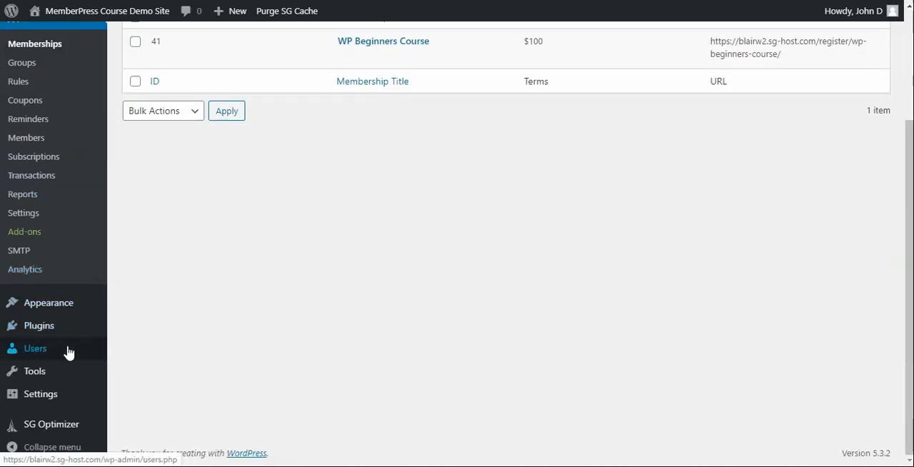
mouse_move(49, 333)
click(135, 352)
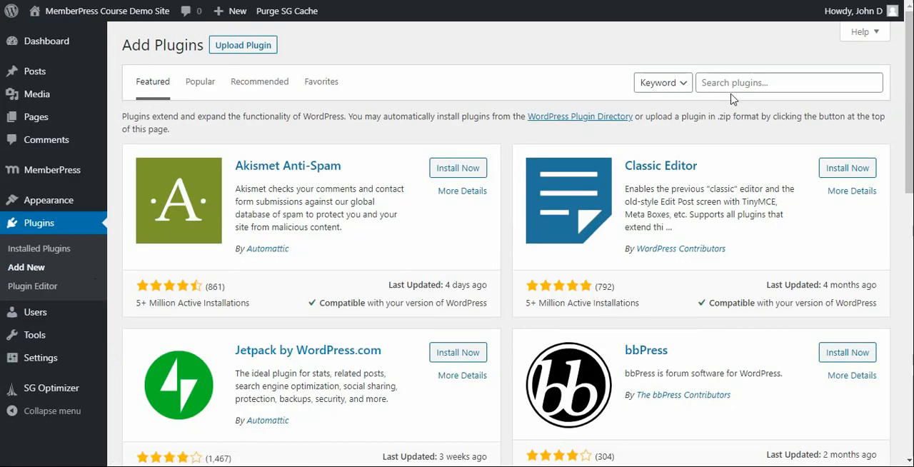
click(732, 82)
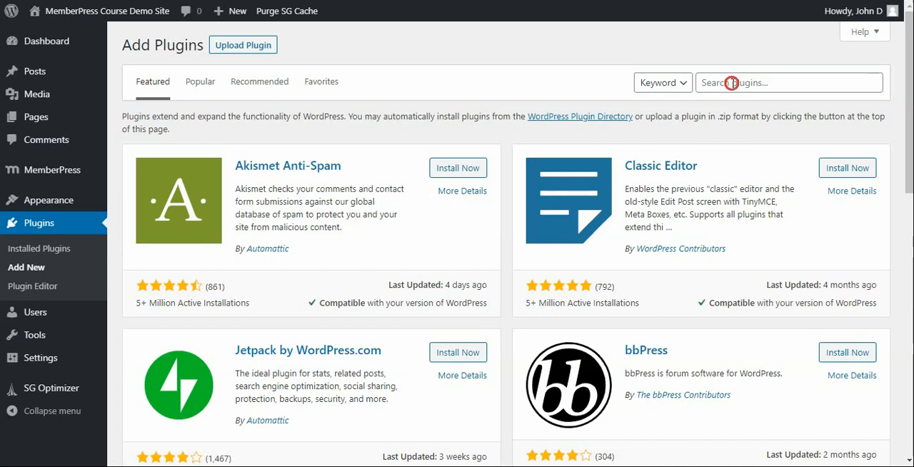
text(Custom Post Type UI)
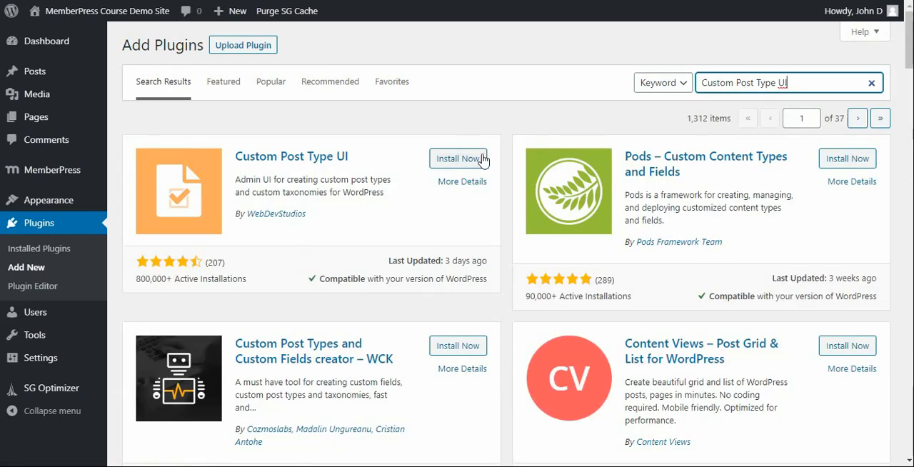
click(475, 161)
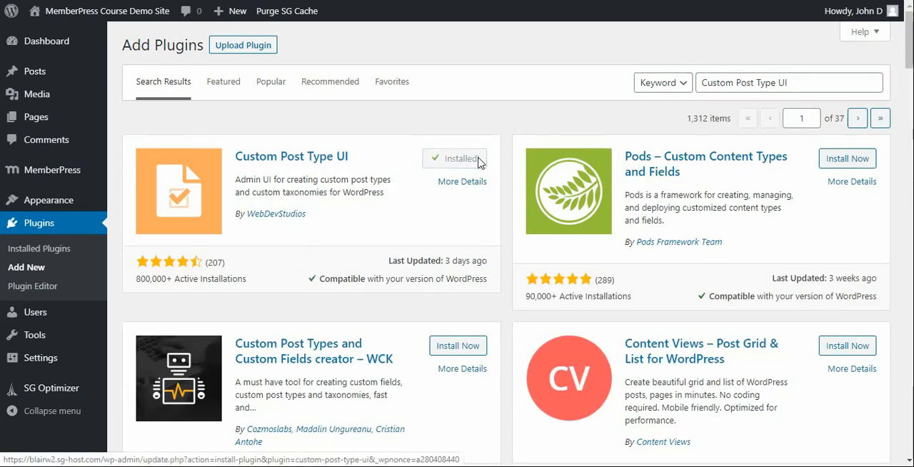
click(483, 163)
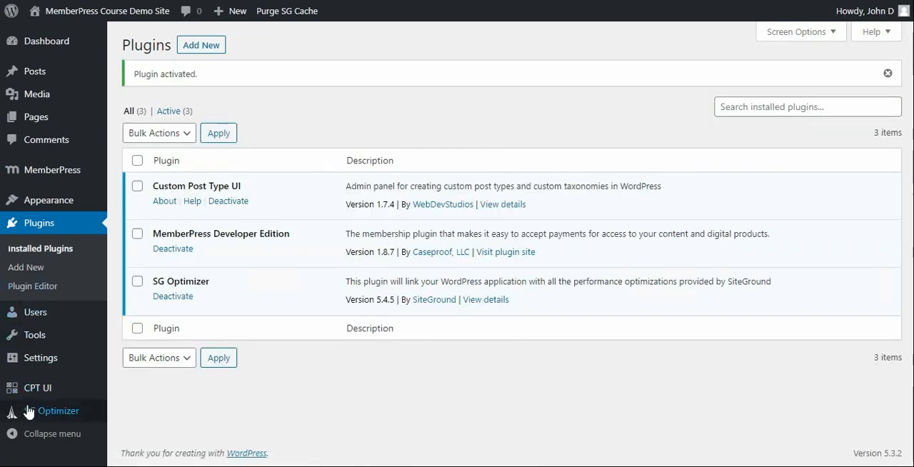
Step: Start a new post type with slug my_courses, plural label Courses and singular label Course, and auto-populate the additional labels
mouse_move(36, 390)
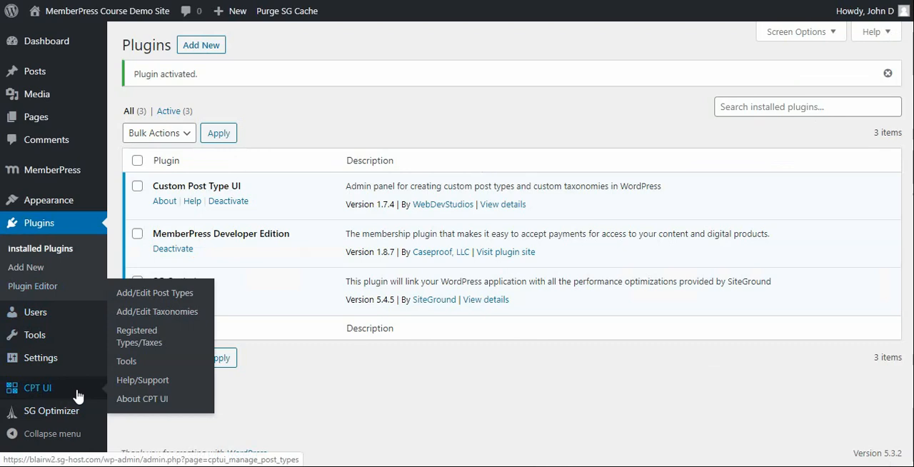
click(149, 298)
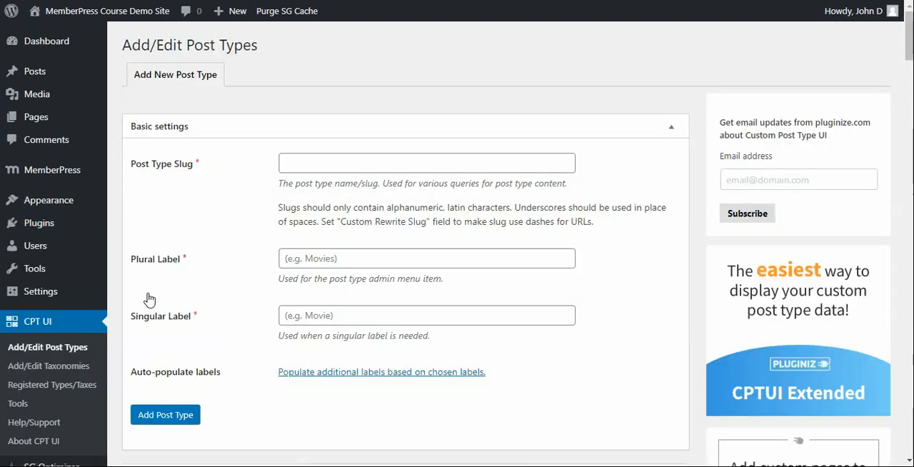
click(300, 163)
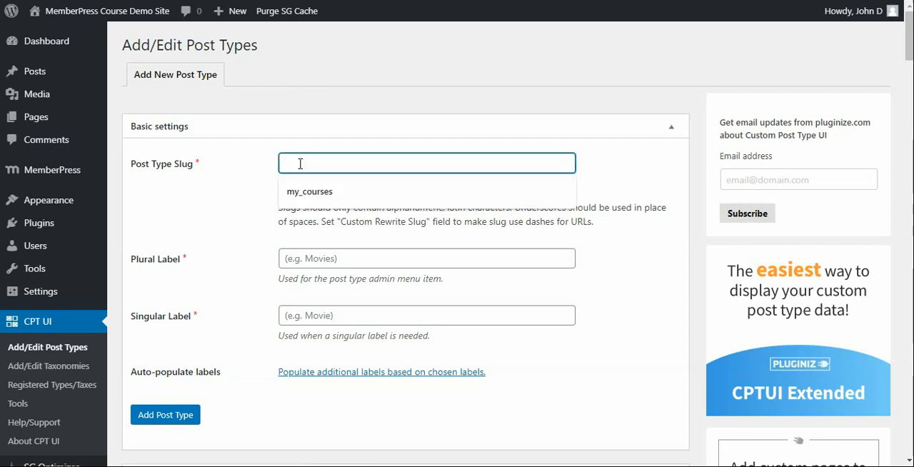
click(303, 190)
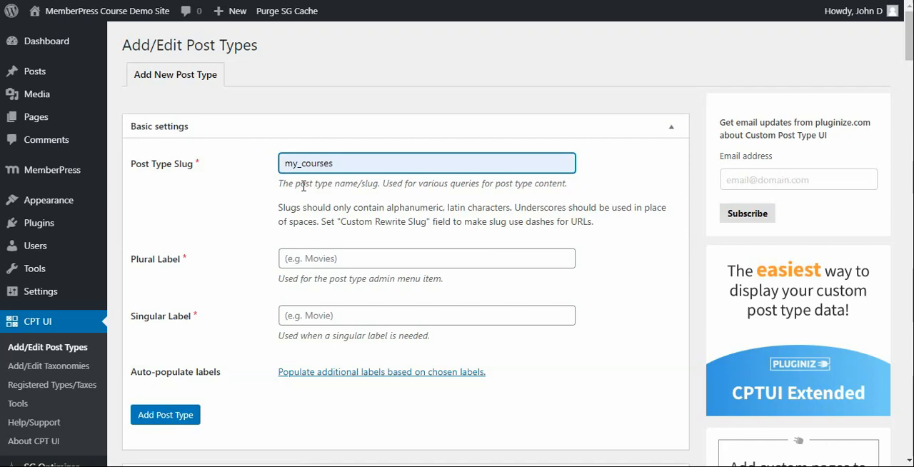
click(314, 257)
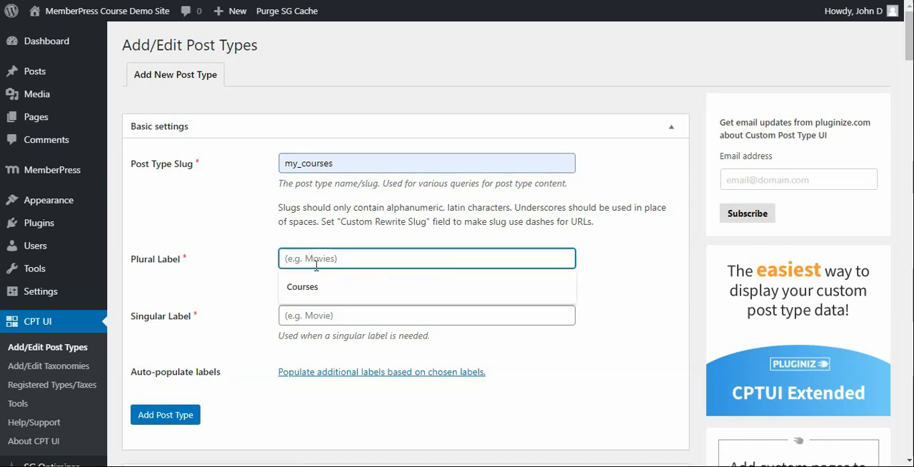
click(314, 284)
click(315, 314)
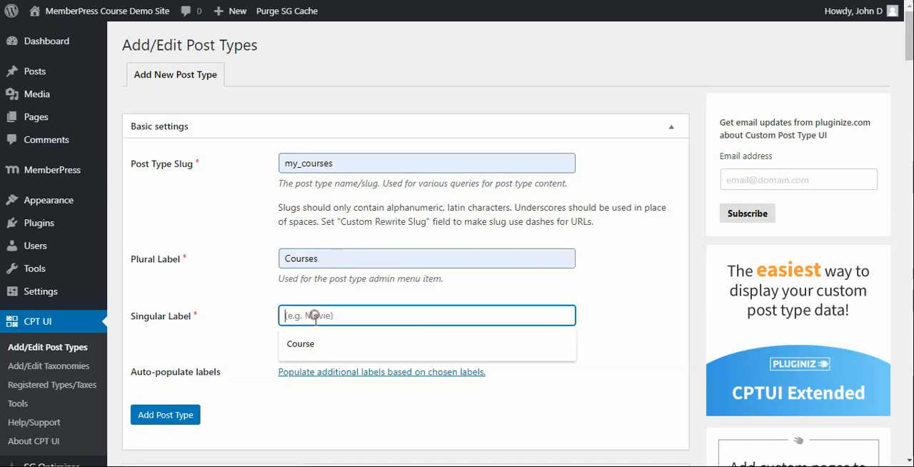
click(314, 345)
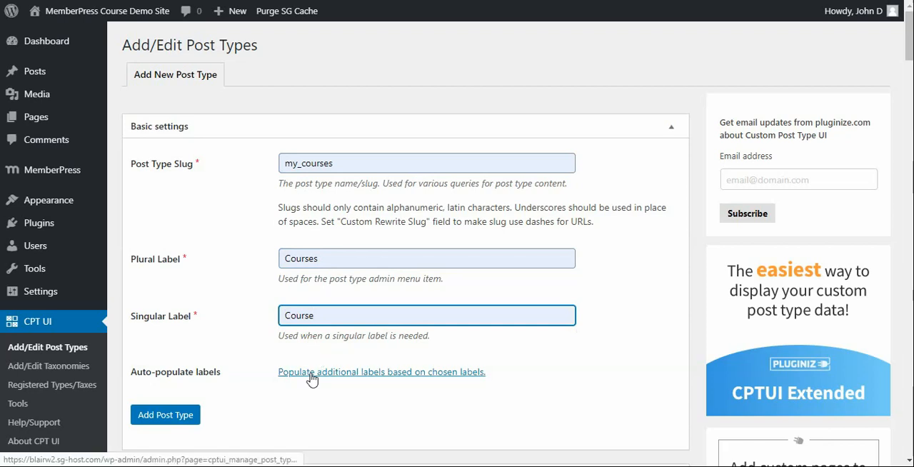
click(312, 373)
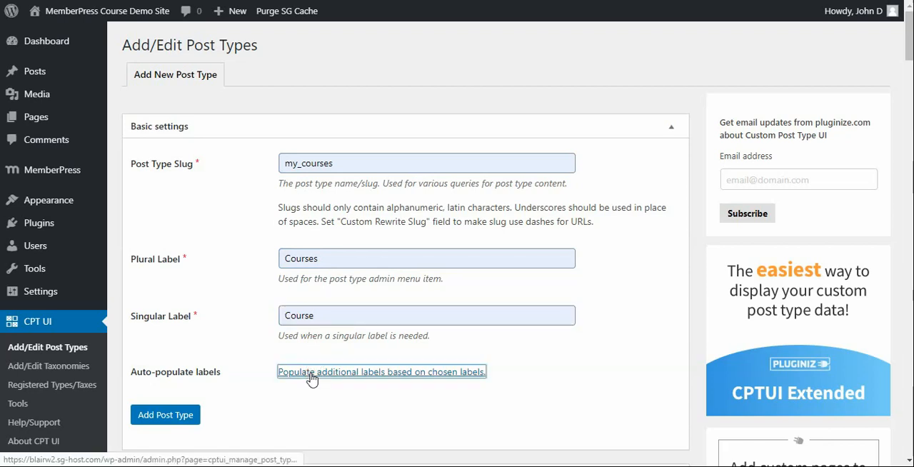
Step: In the post type's settings, set Capability Type to page and Hierarchical to True
scroll(312, 379, down, 3)
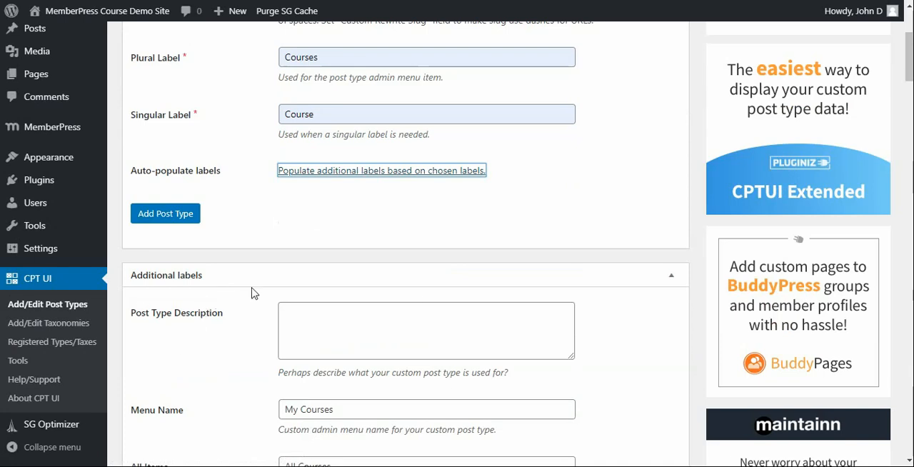
scroll(251, 290, down, 15)
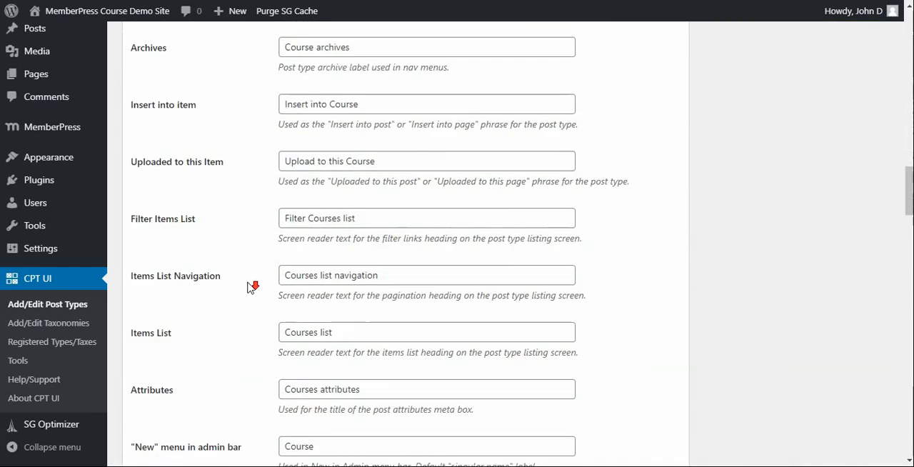
scroll(250, 286, down, 11)
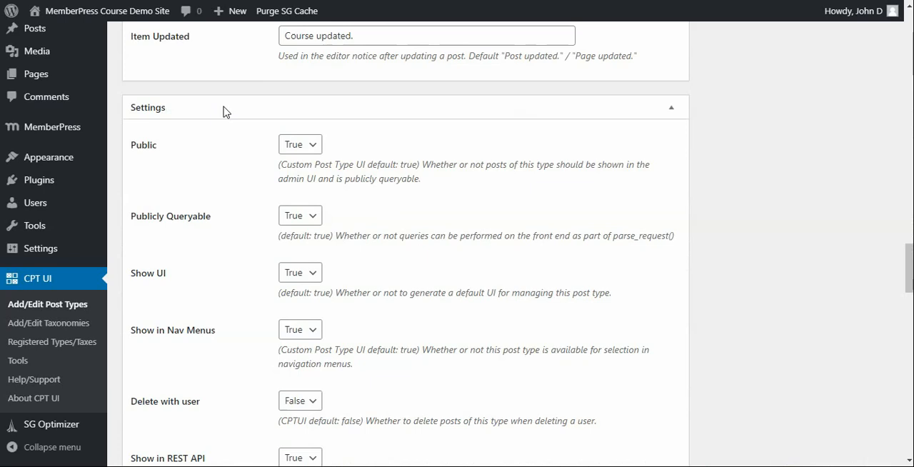
scroll(224, 114, down, 10)
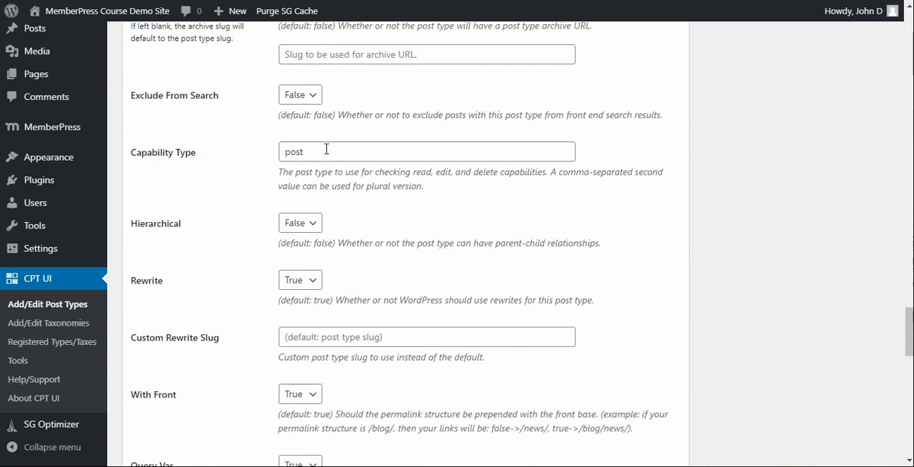
double_click(330, 152)
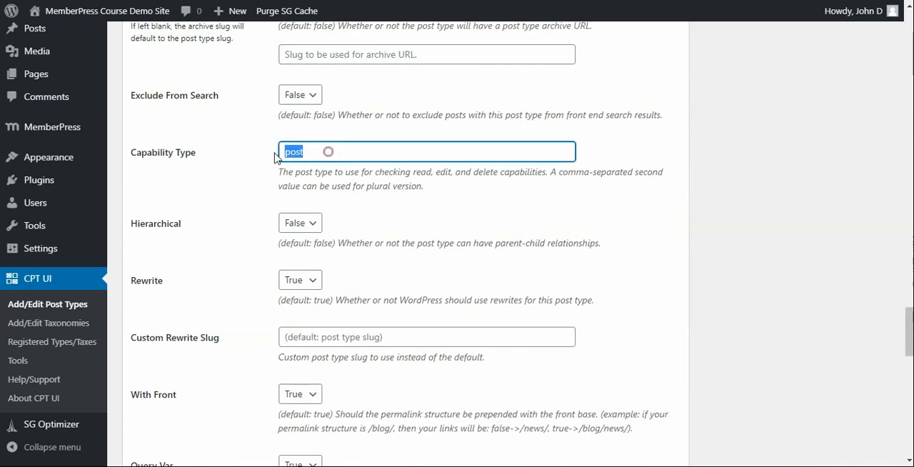
key(BackSpace)
click(293, 152)
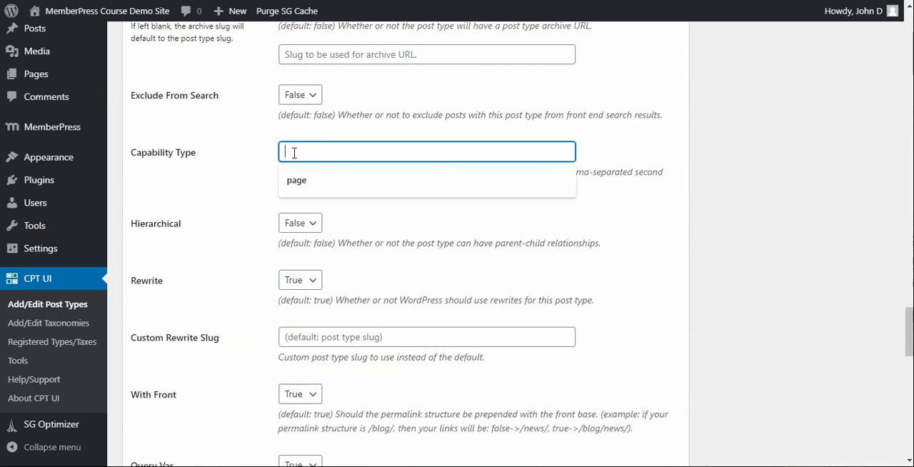
click(296, 178)
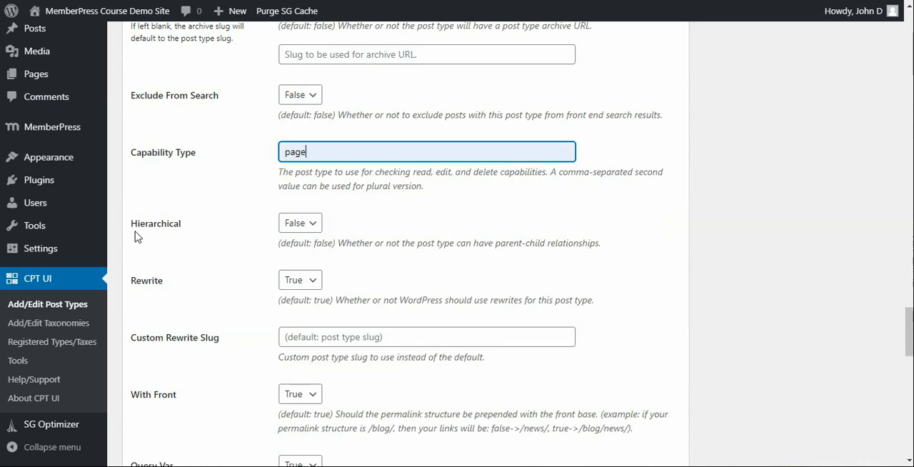
click(308, 225)
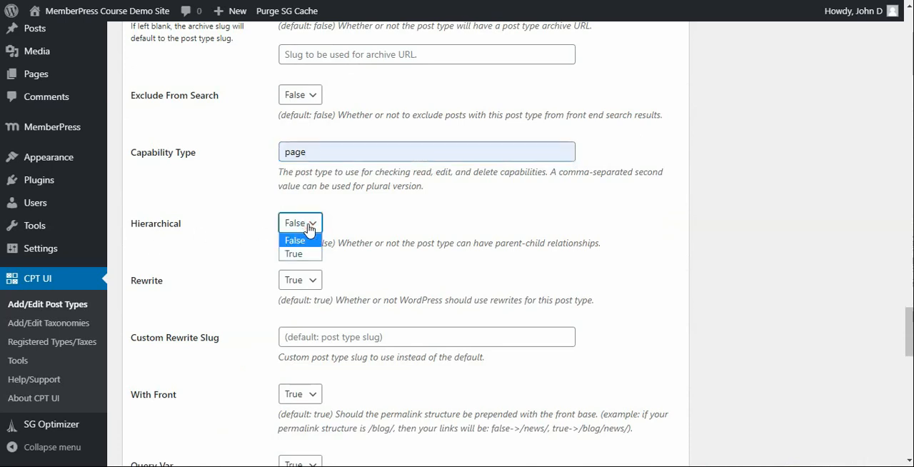
click(308, 255)
Step: Open the Dashicons reference from the Menu Icon setting and select the graduation cap icon in the Welcome Screen group
scroll(234, 227, down, 1)
scroll(235, 227, down, 5)
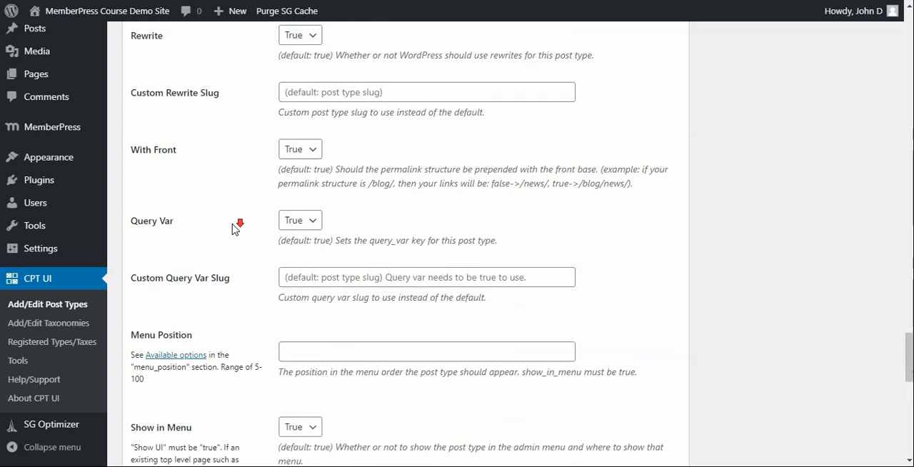
scroll(236, 227, down, 2)
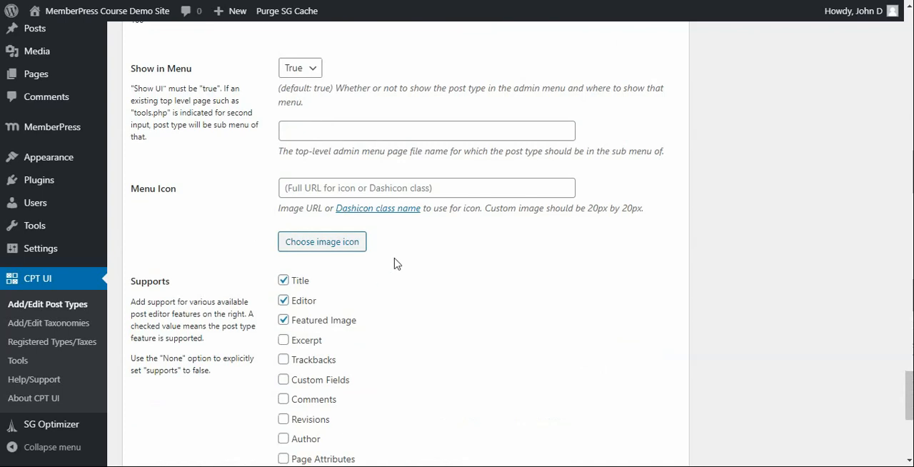
click(378, 209)
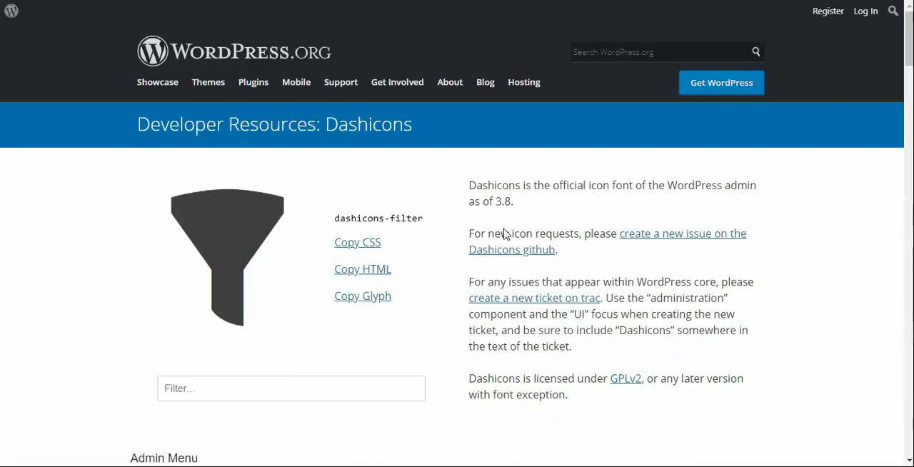
scroll(325, 257, down, 4)
scroll(389, 260, down, 2)
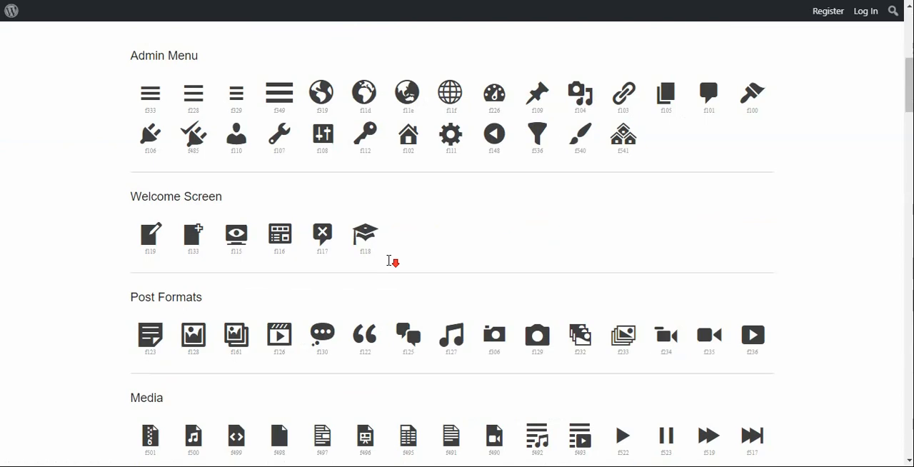
scroll(218, 248, down, 12)
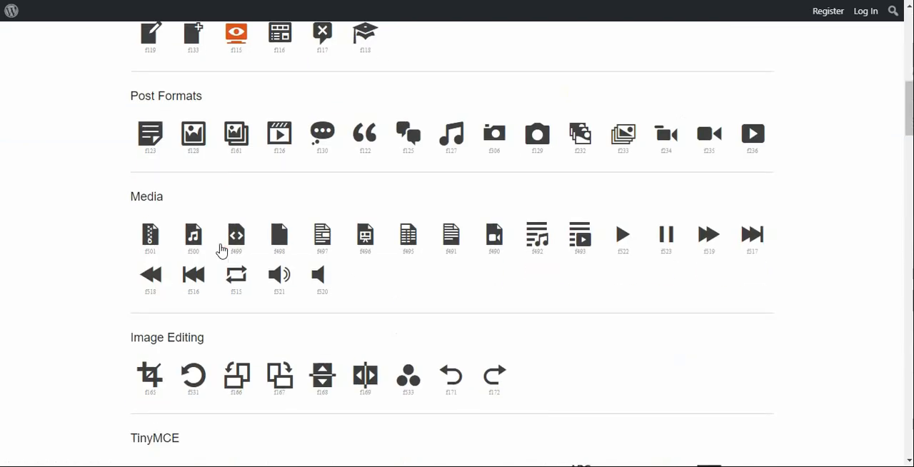
scroll(222, 250, up, 13)
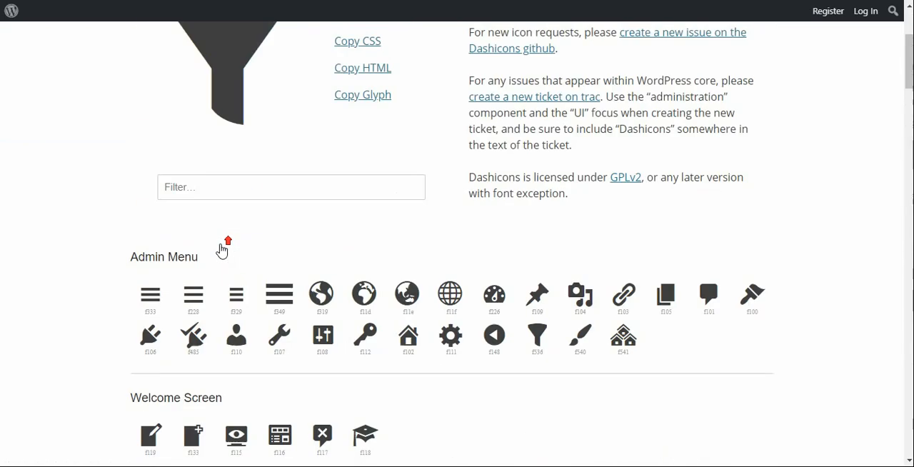
scroll(222, 250, down, 1)
scroll(664, 321, down, 1)
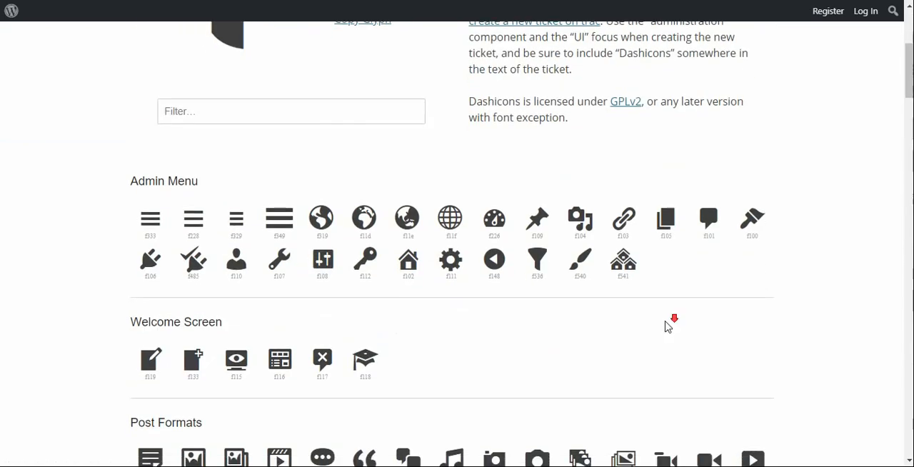
click(368, 301)
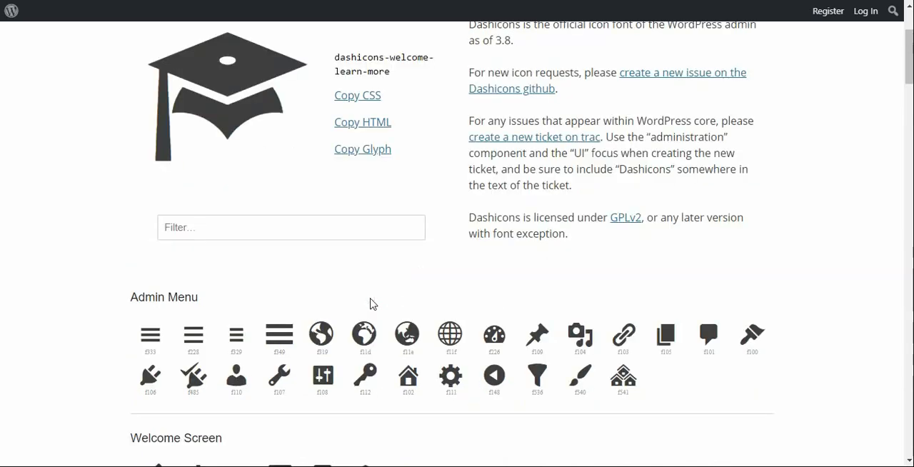
Step: Copy the class name dashicons-welcome-learn-more and enter it as the post type's Menu Icon
scroll(347, 214, up, 1)
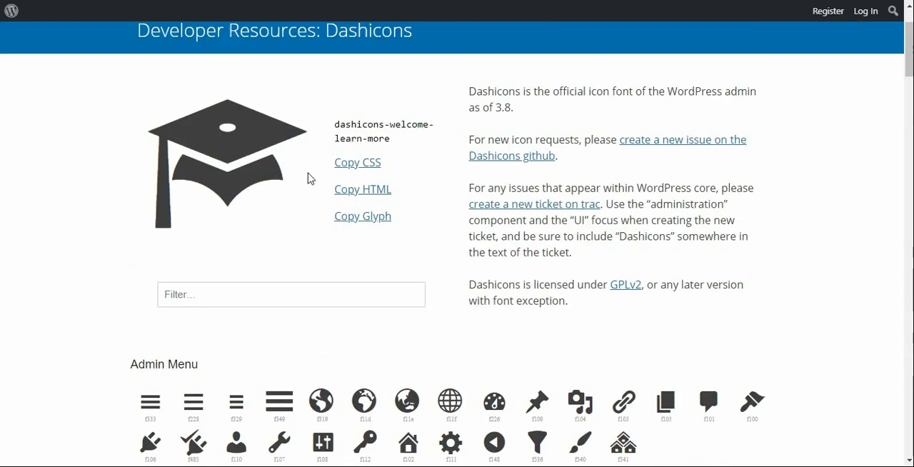
click(391, 140)
drag(390, 140, 332, 124)
key(ctrl+c)
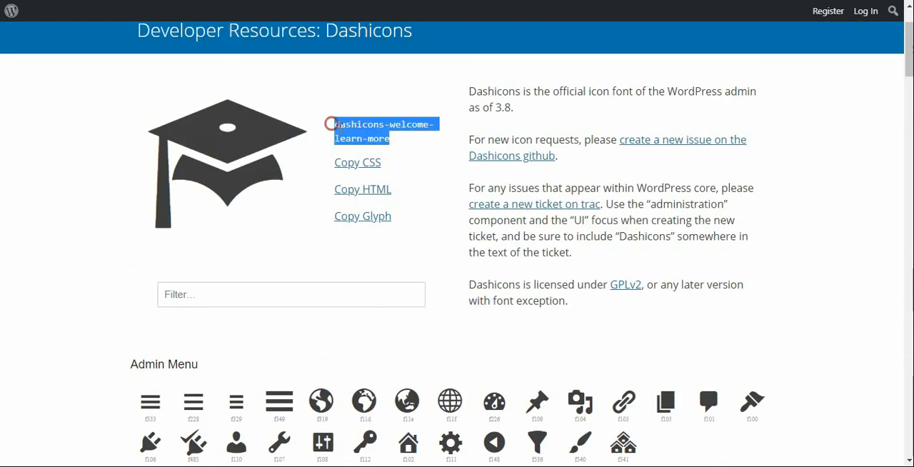
click(128, 1)
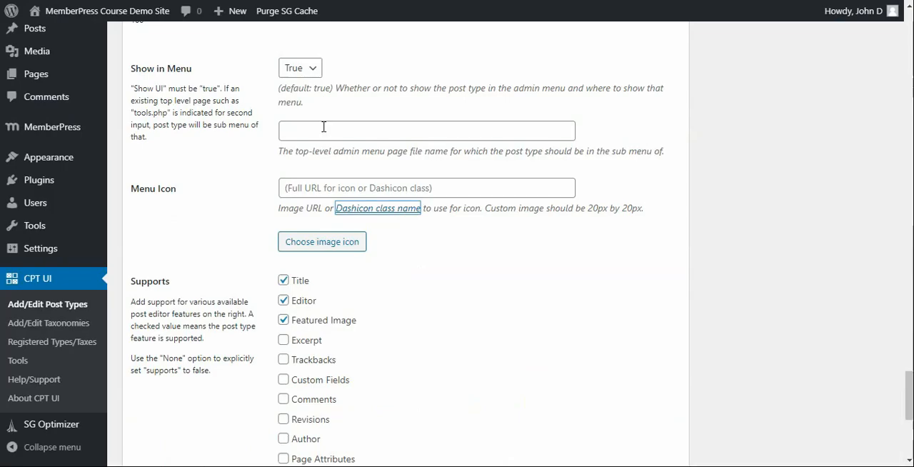
click(337, 188)
key(ctrl+v)
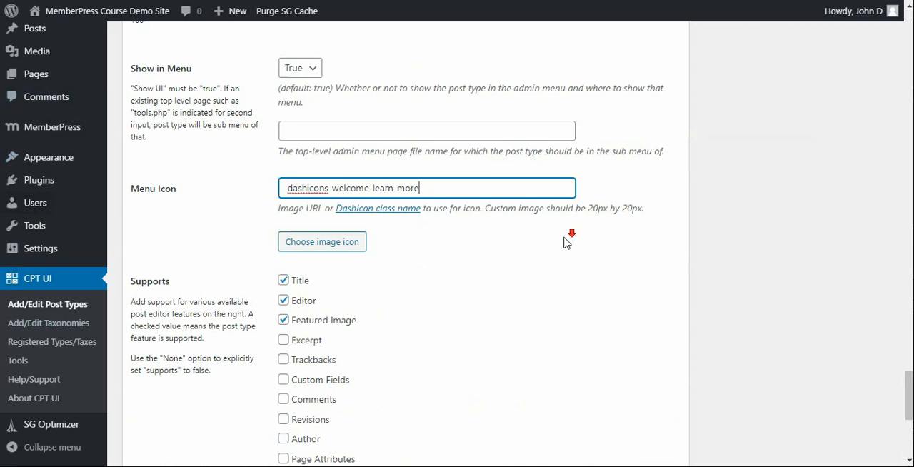
scroll(563, 243, down, 1)
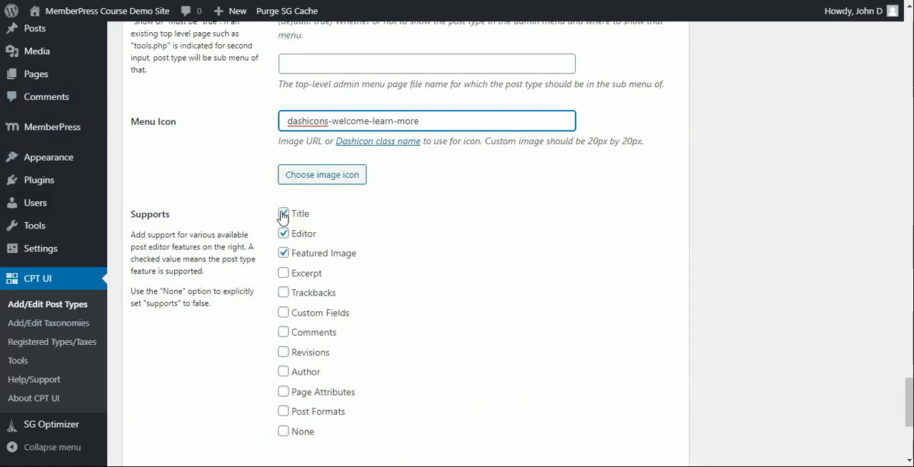
Step: Enable Excerpt, Revisions, Author, Page Attributes and Post Formats in the post type's Supports settings
click(283, 274)
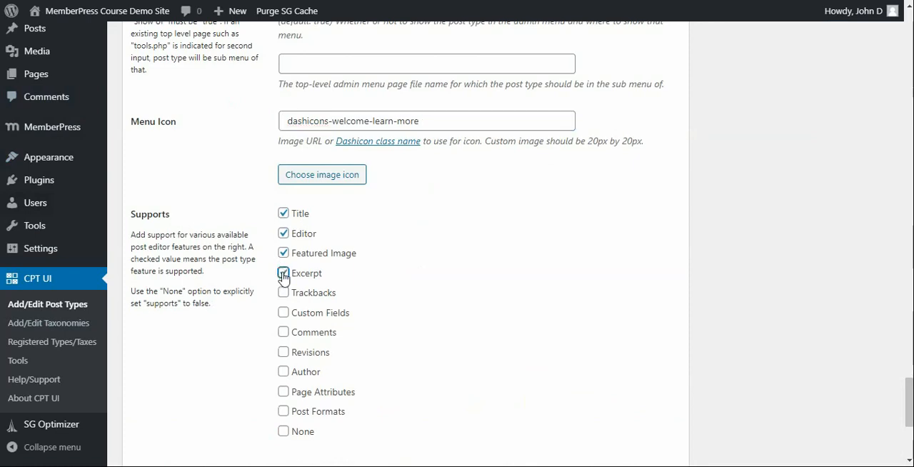
click(284, 352)
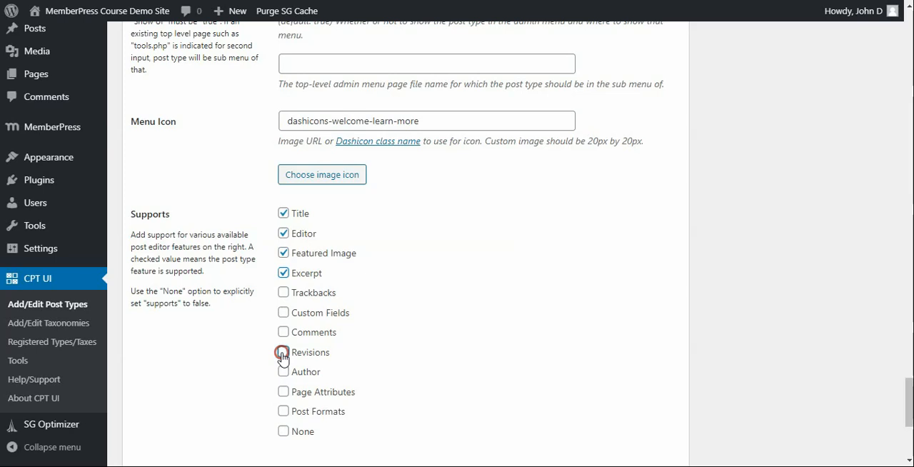
click(283, 373)
click(283, 392)
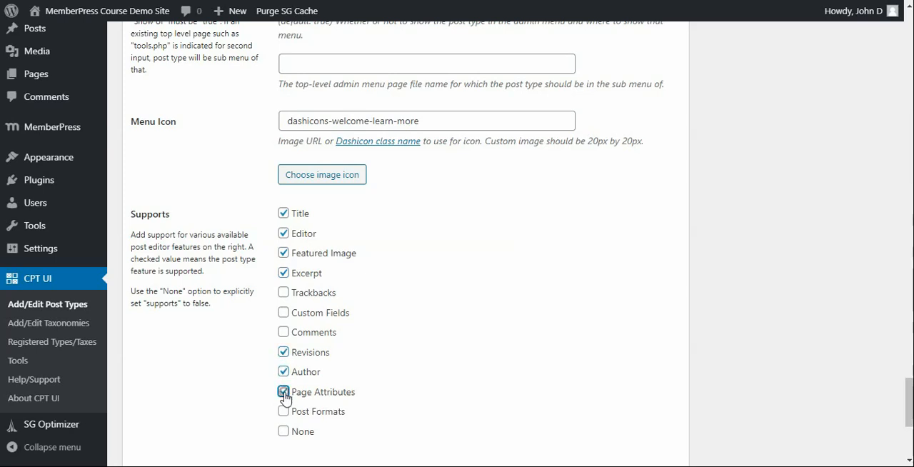
click(284, 411)
Step: Enable the Categories and Tags taxonomies for the Courses post type and add the post type
scroll(286, 406, down, 3)
scroll(279, 371, down, 1)
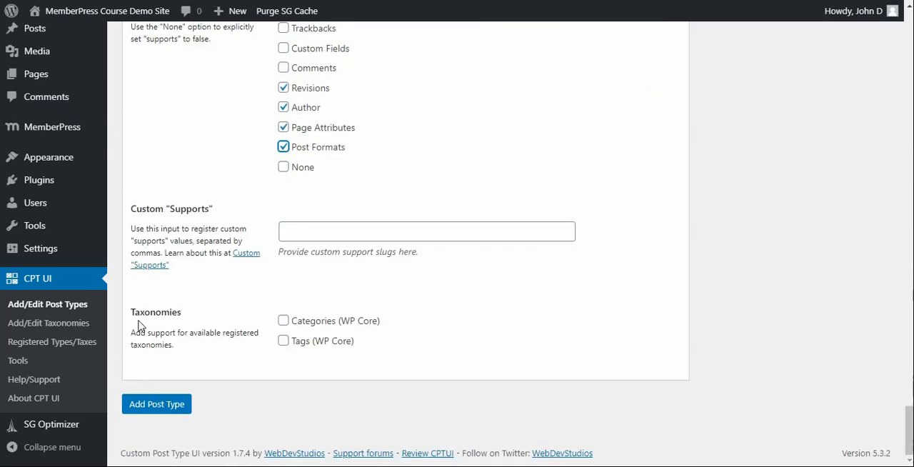
click(283, 321)
click(283, 341)
click(165, 405)
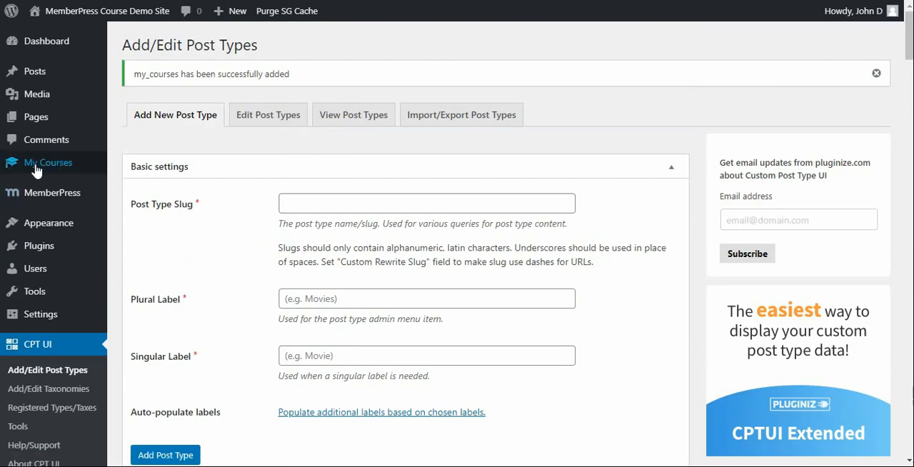
Step: Create a new course entry titled WP Beginners Course and publish it
mouse_move(57, 174)
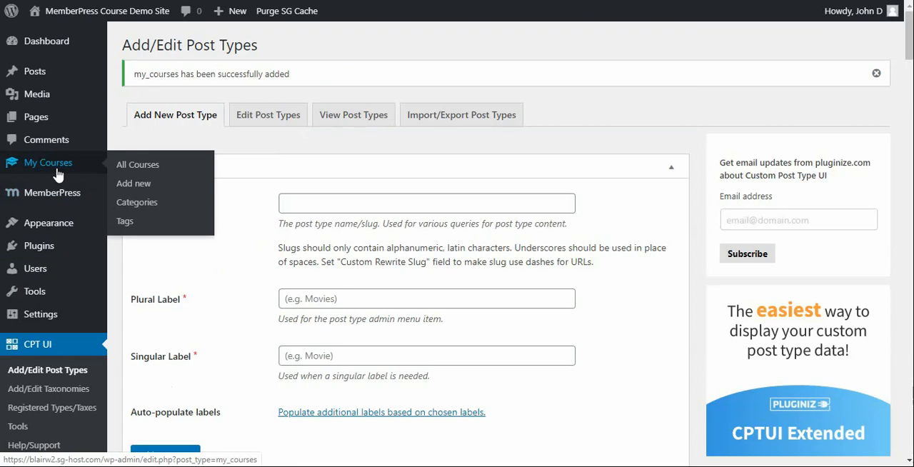
click(140, 190)
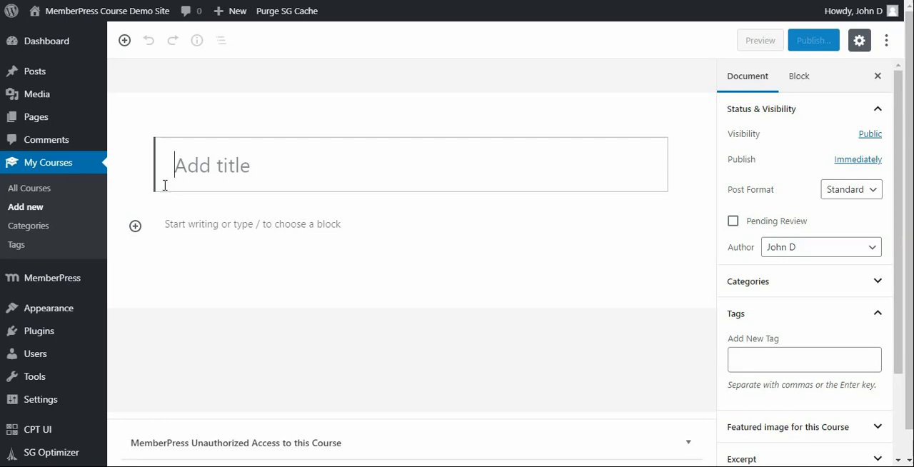
text(WP Beginners Course)
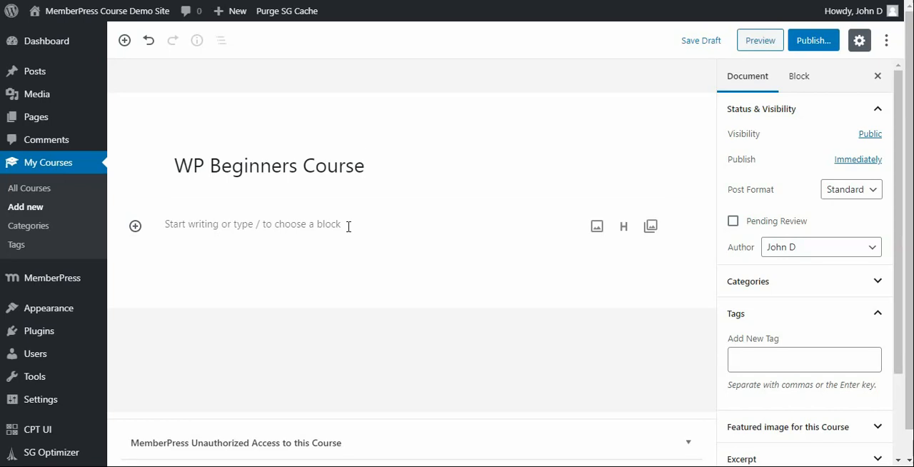
click(808, 48)
click(808, 47)
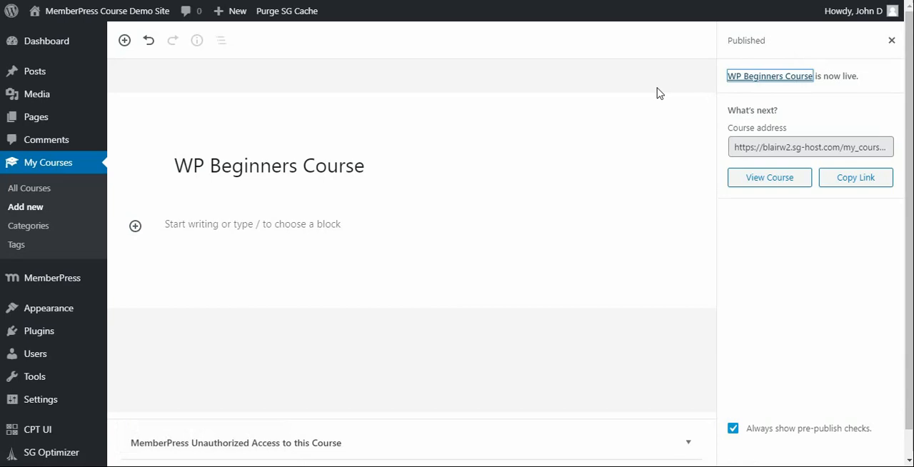
Step: Publish a new course entry titled WP Beginners Course - Lesson 1 with WP Beginners Course as its Parent Course
click(23, 211)
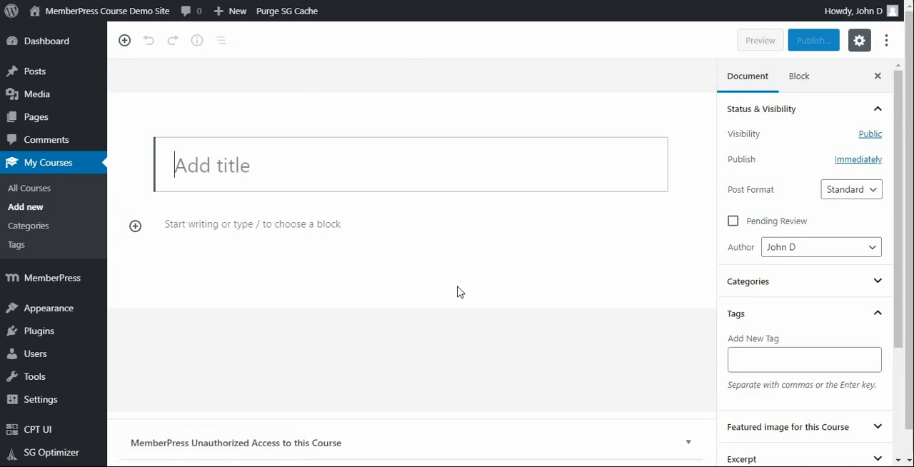
text(WP Beginners Course - Lesson 1)
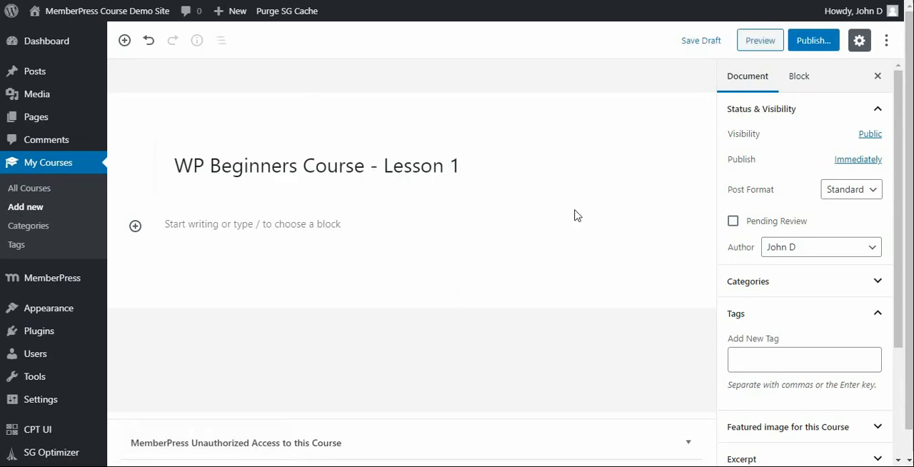
mouse_move(619, 240)
scroll(702, 186, down, 1)
scroll(778, 207, down, 2)
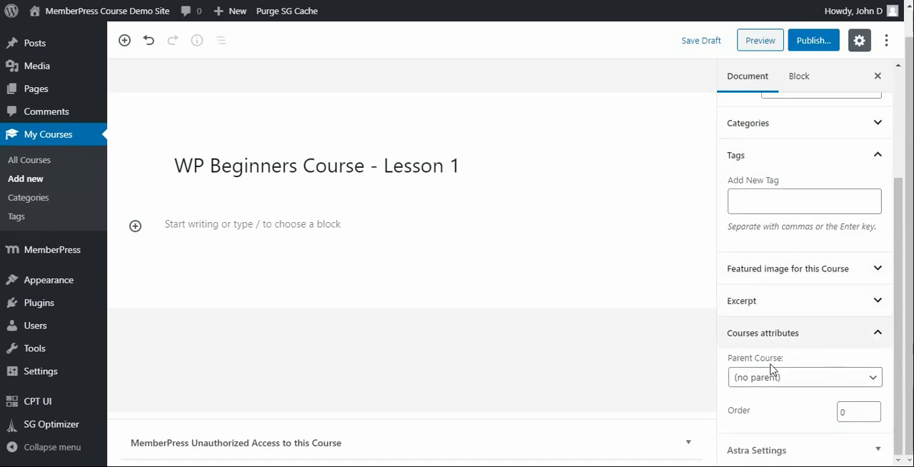
click(864, 378)
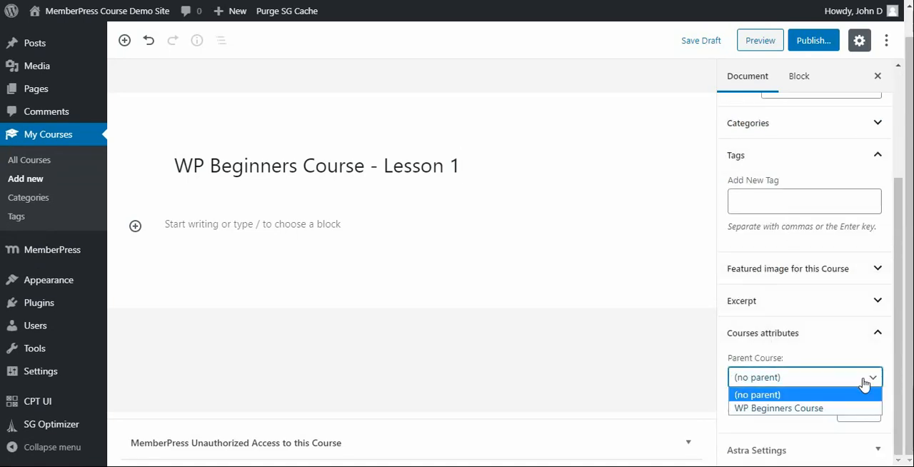
click(809, 407)
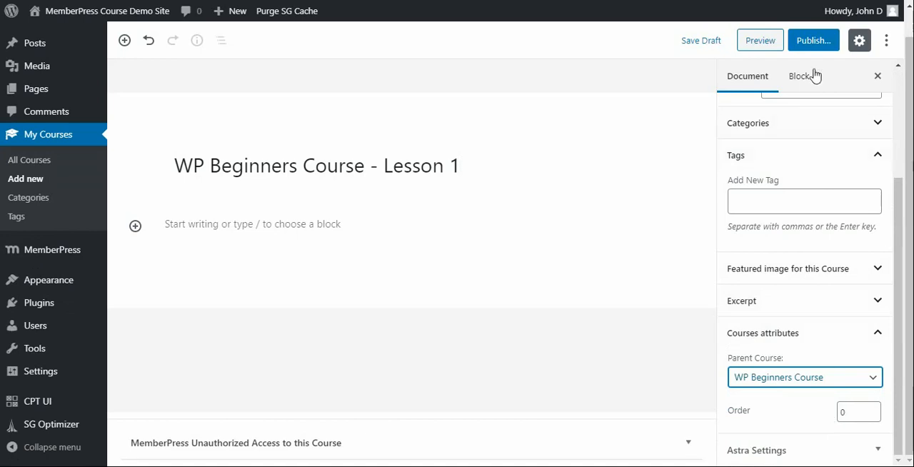
click(817, 45)
click(820, 42)
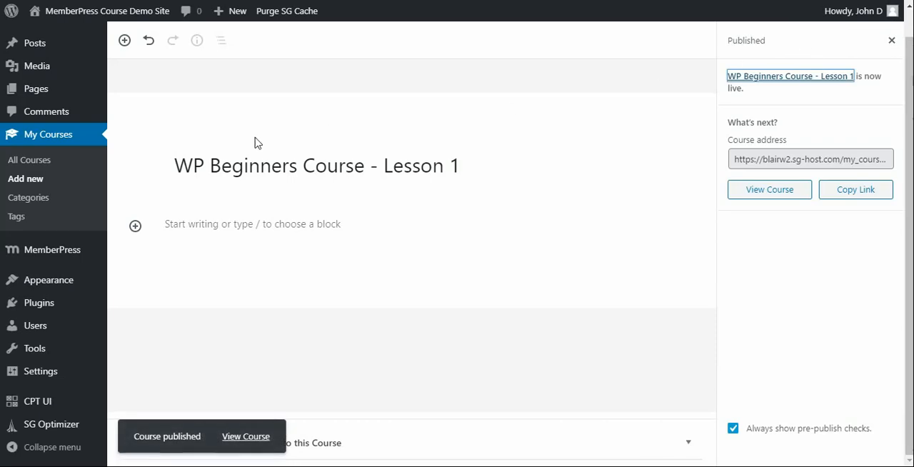
Step: Start a new course entry titled WP Beginners Course - Lesson 2 with WP Beginners Course as its Parent Course
click(35, 180)
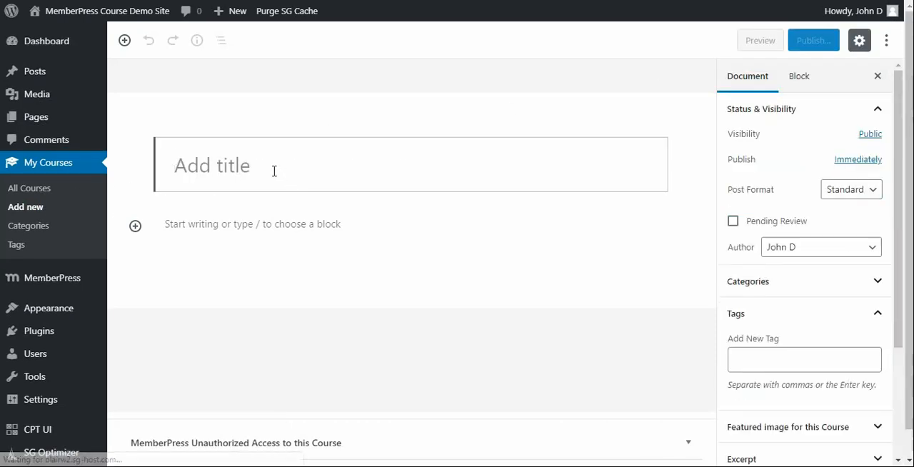
text(WP Beginners Course - Lesson 2)
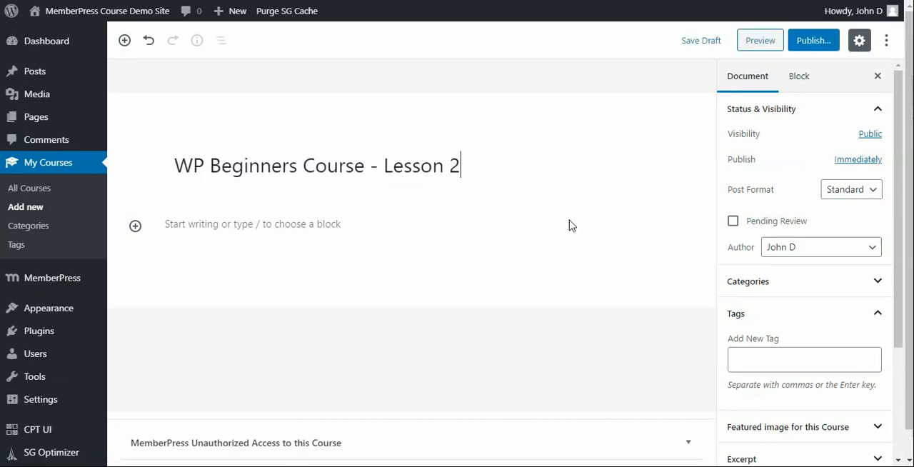
scroll(571, 225, down, 3)
scroll(766, 284, down, 5)
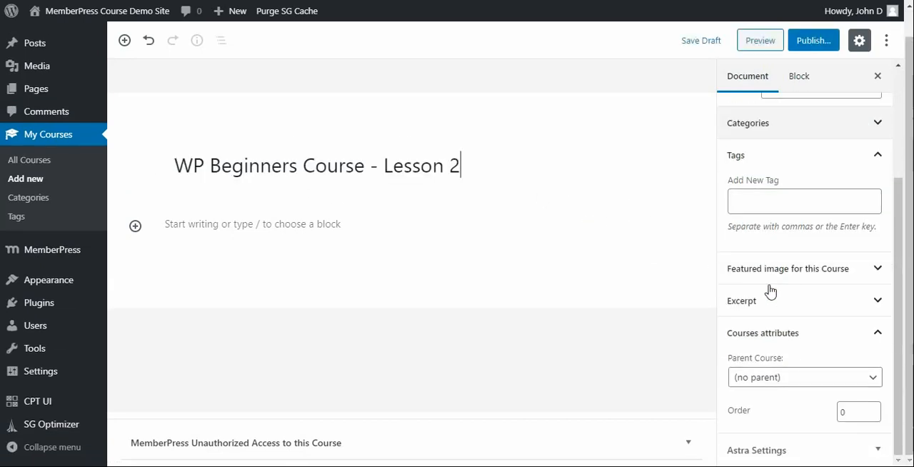
click(823, 378)
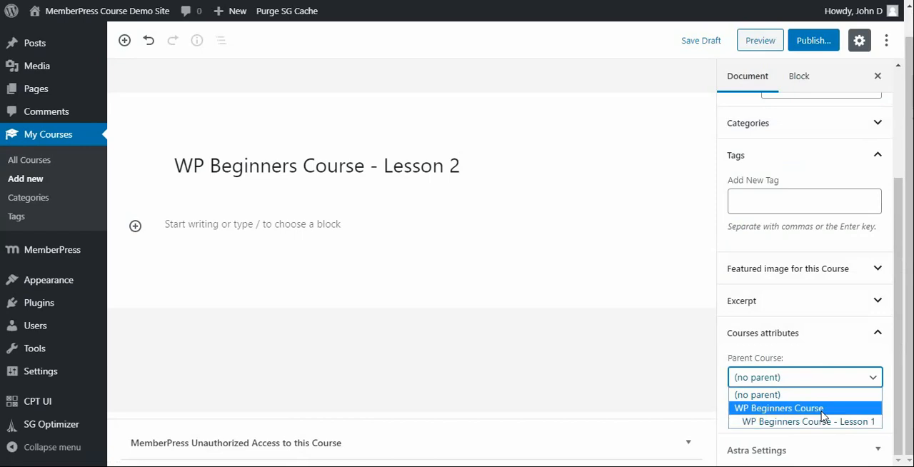
click(822, 410)
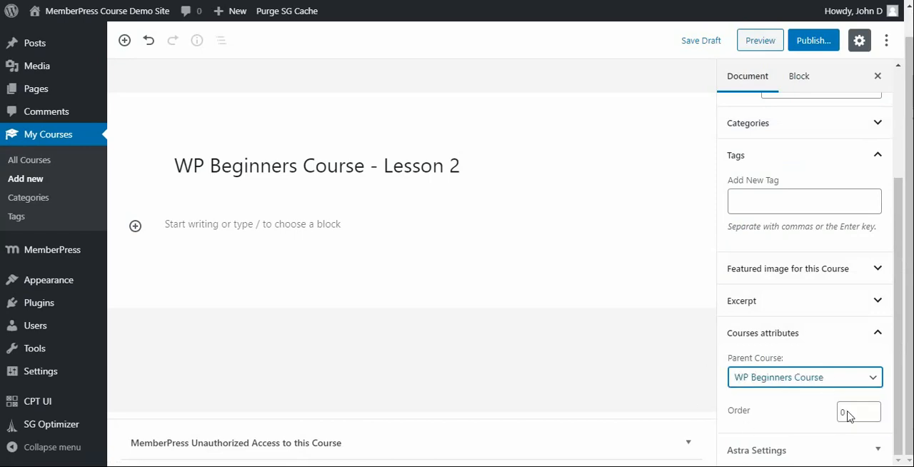
Step: Set the Lesson 2 entry's Order to 1 and publish it
click(872, 408)
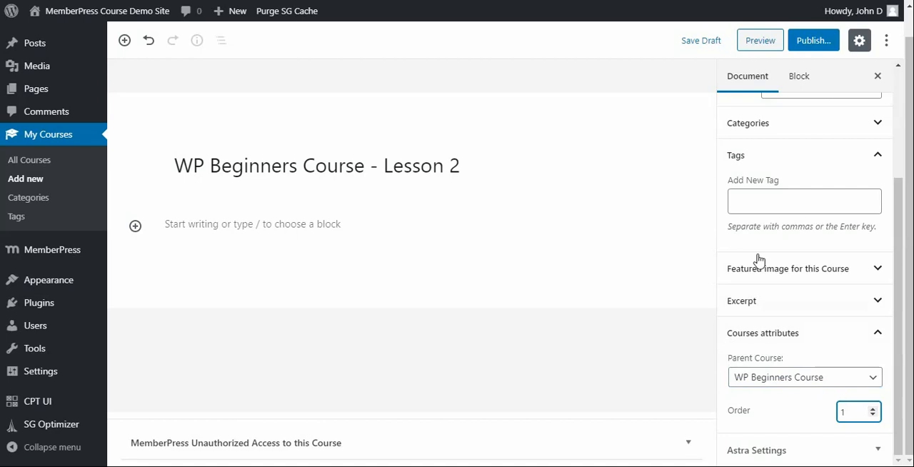
click(815, 42)
click(821, 40)
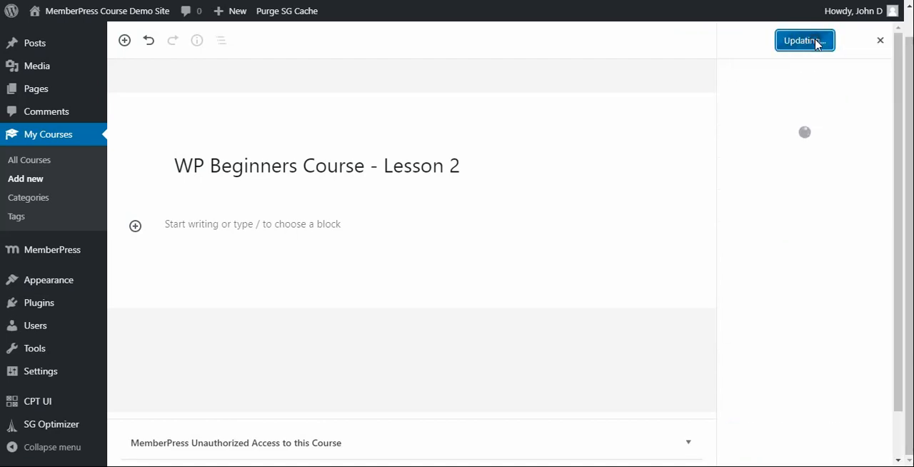